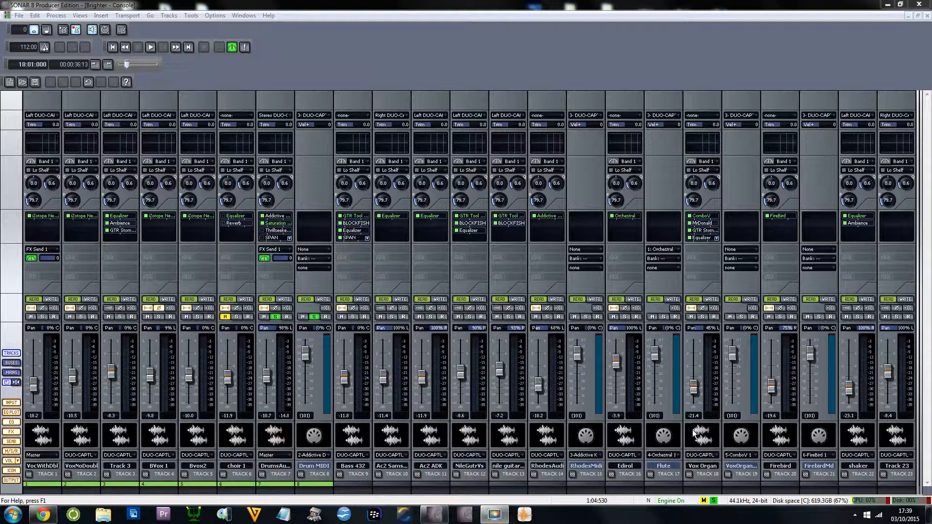
- Open the Saturation Knob effect on the Drums Audio track, narrow its window and move it over the middle of the console
double_click(275, 223)
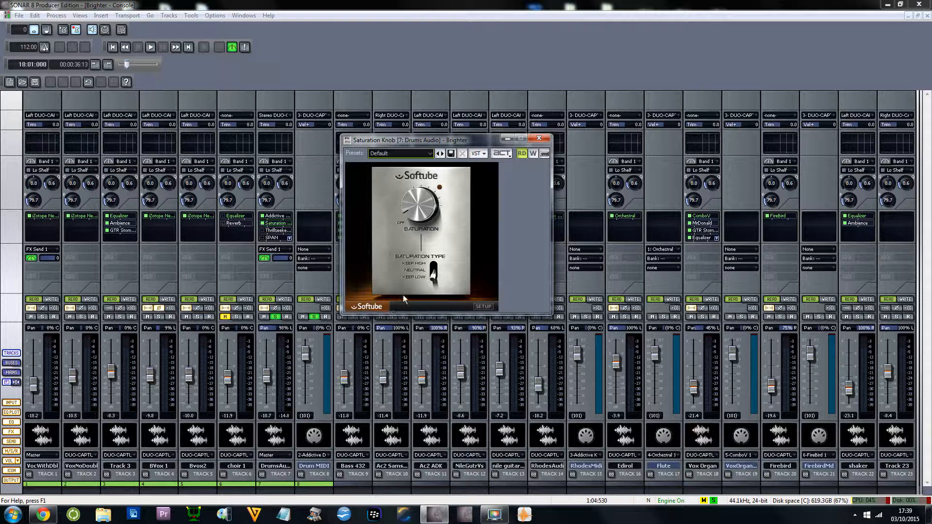
drag(552, 272, 504, 272)
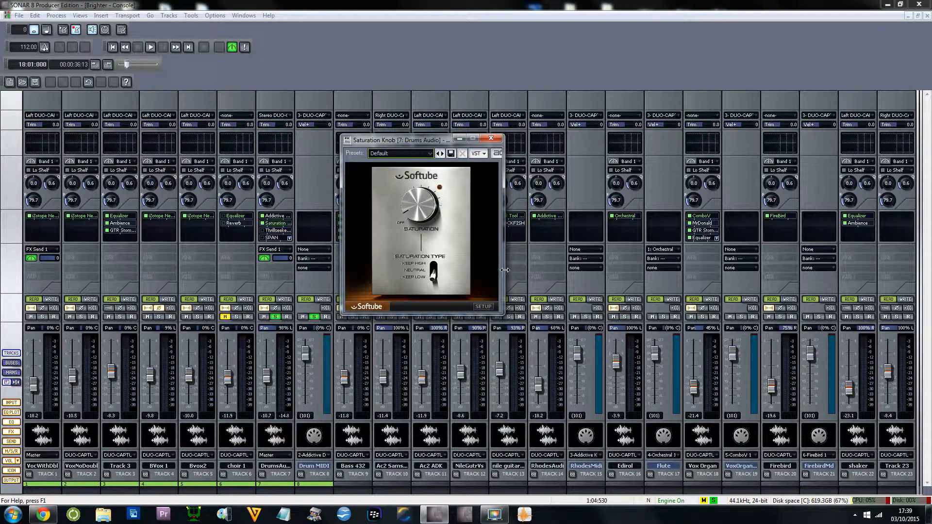
drag(432, 141, 534, 210)
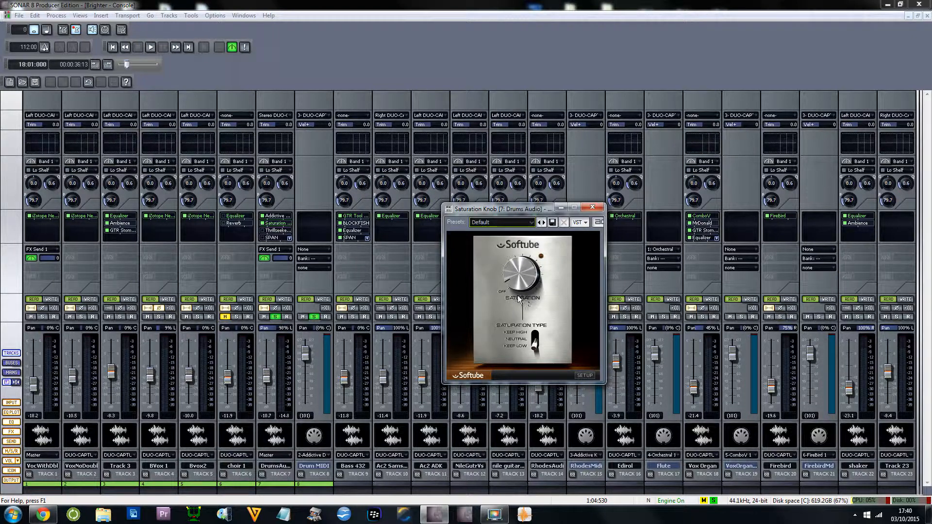
- Play the song, turn up the saturation amount on the drums and toggle the effect's bypass to compare the sound
click(272, 225)
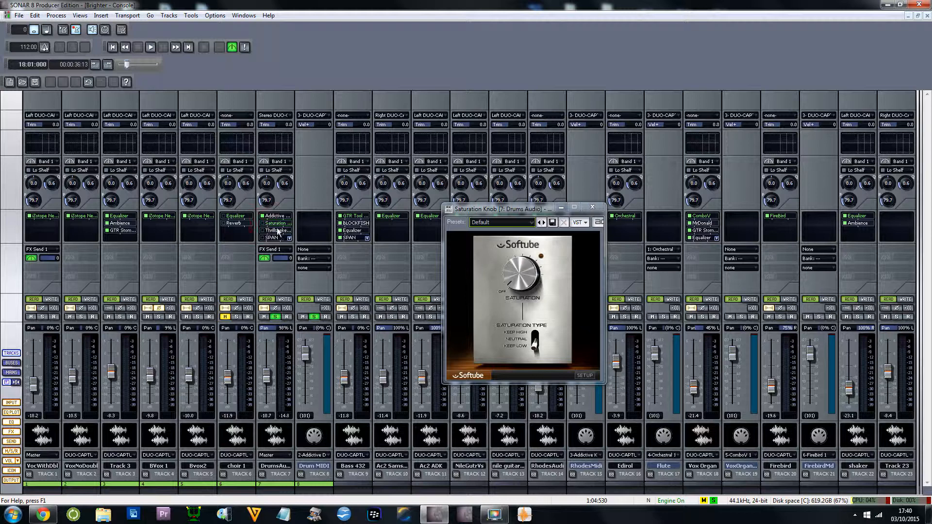
key(space)
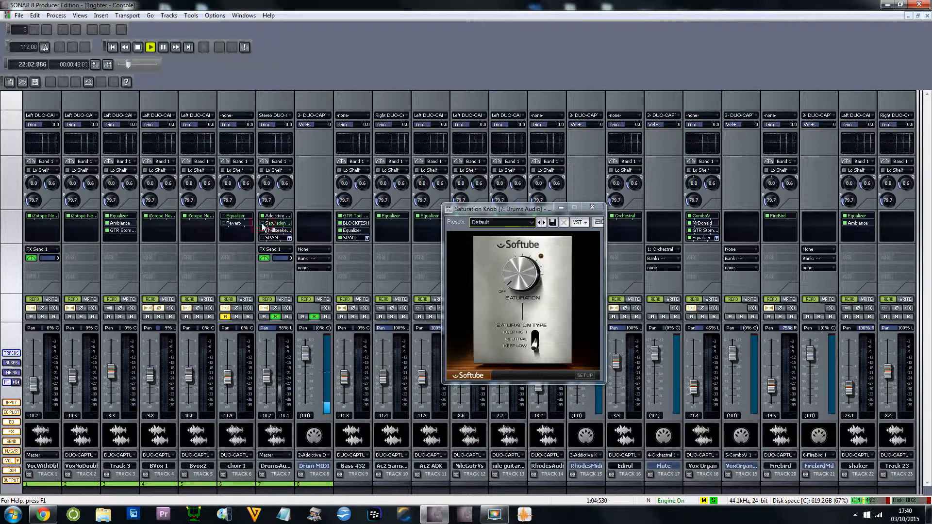
drag(517, 291, 505, 269)
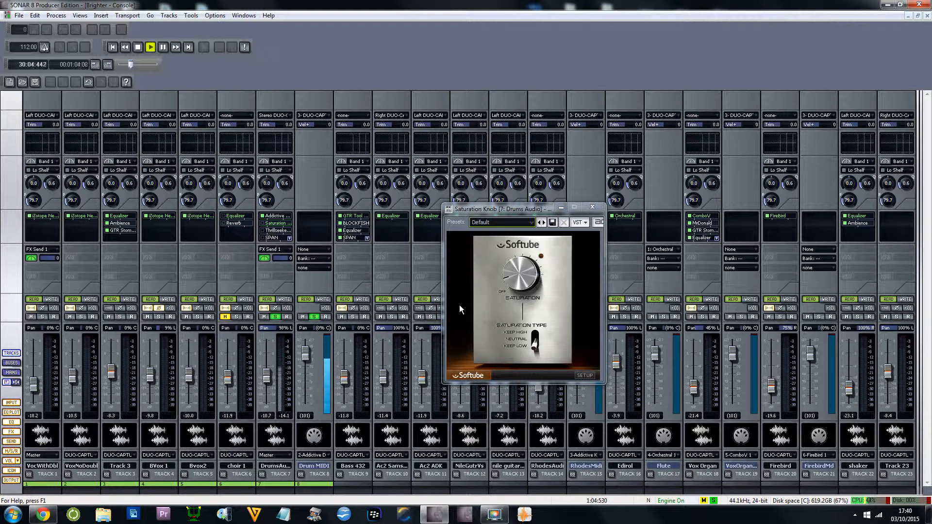
click(263, 224)
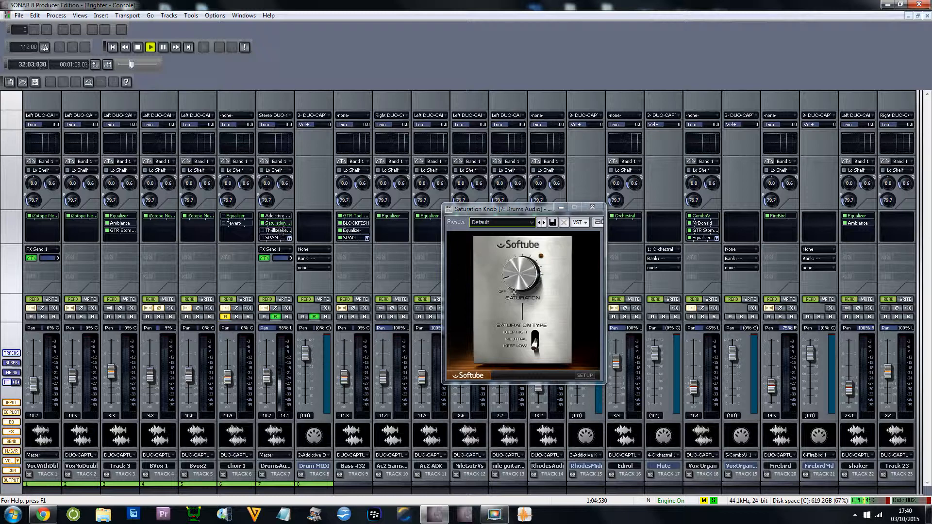
- Set the saturation type to Neutral, then stop playback and close the Saturation Knob with the effect bypassed
drag(534, 346, 535, 340)
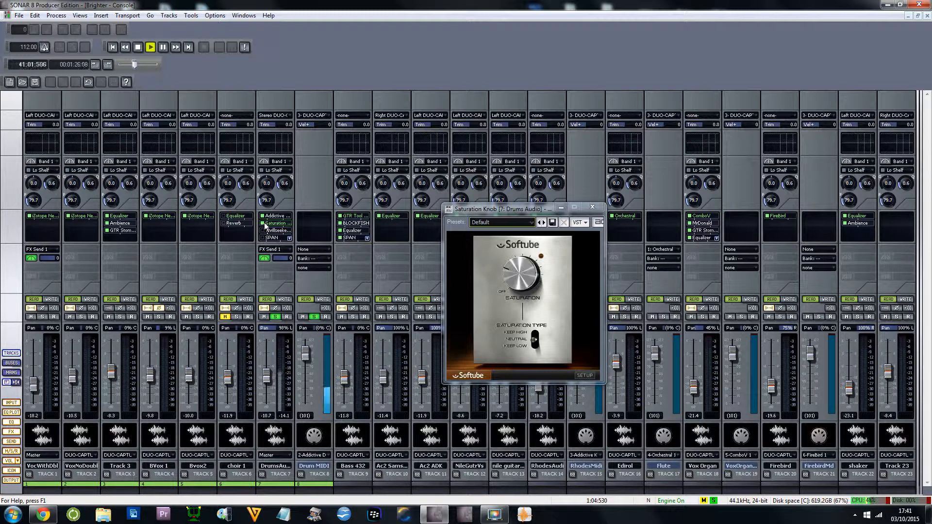
key(space)
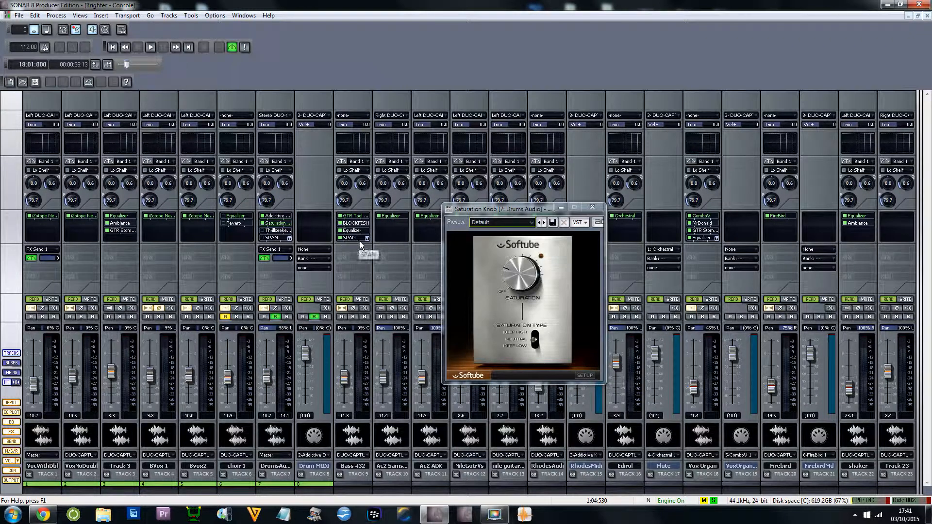
click(262, 224)
click(593, 207)
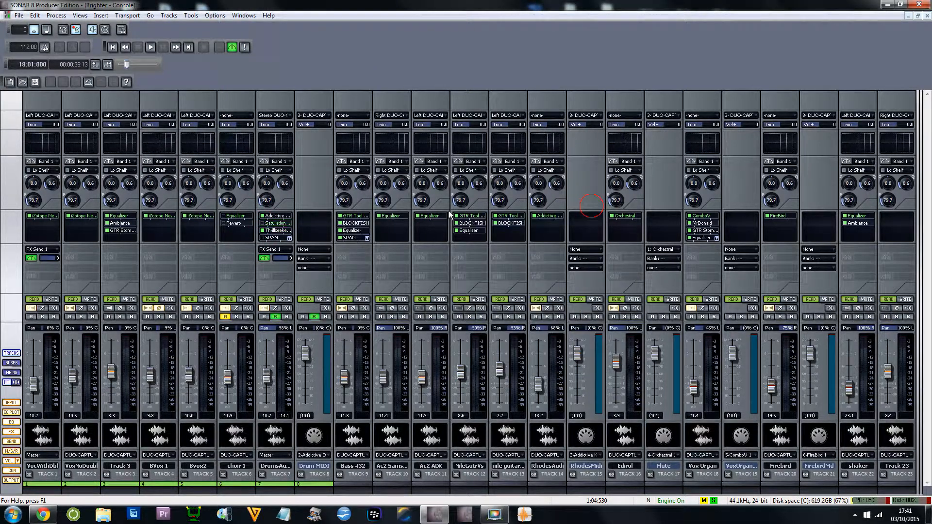
- Open the ThrillseekerXTC effect on the Drums Audio track, reposition its window and switch off the Air band
double_click(284, 232)
drag(568, 209, 421, 174)
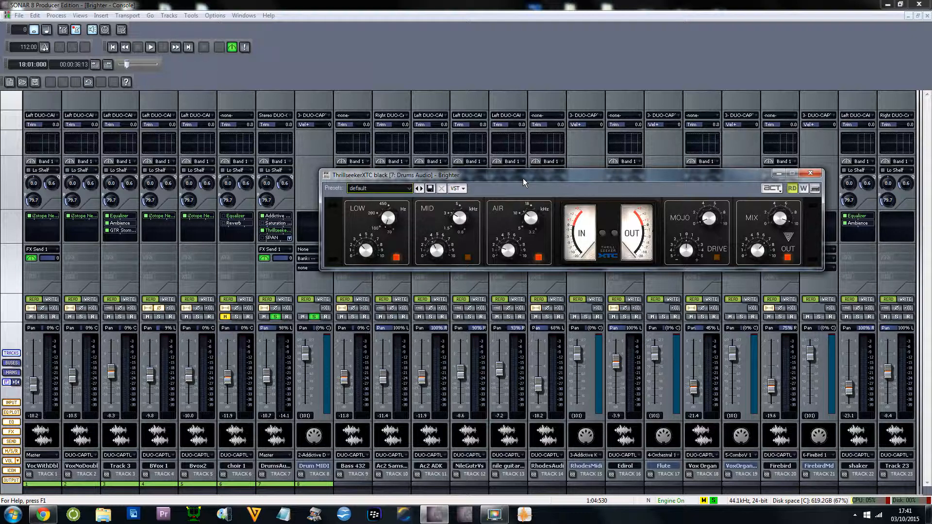
drag(524, 178, 544, 198)
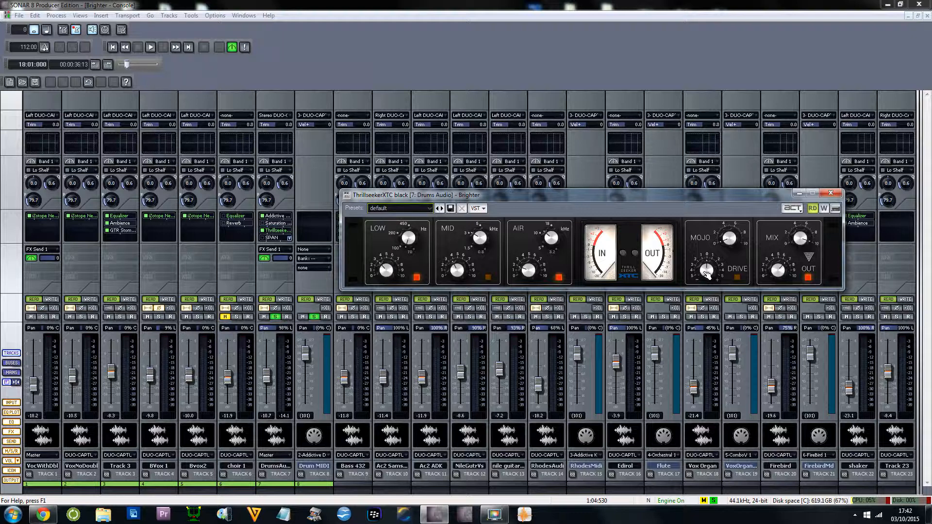
click(559, 278)
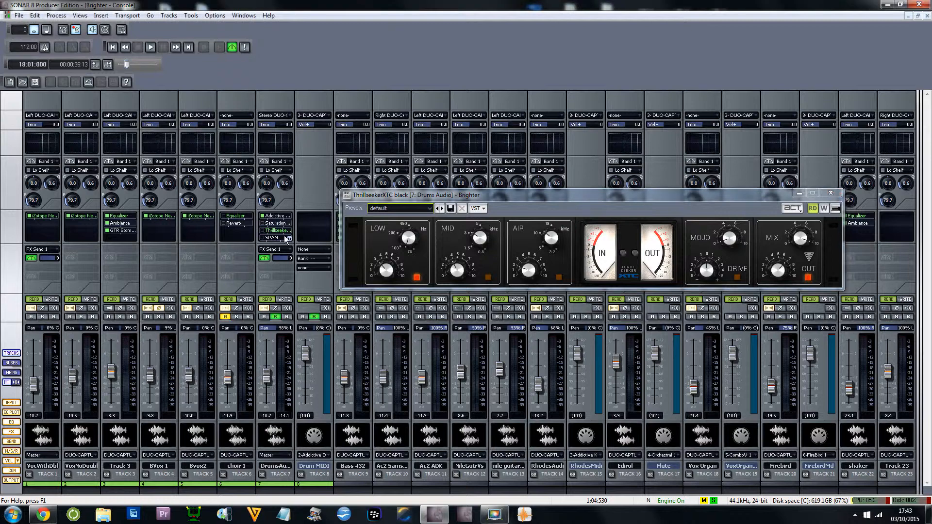
- Start playback, enable ThrillseekerXTC with its Low band on the drums and turn up the Low band's amount
key(space)
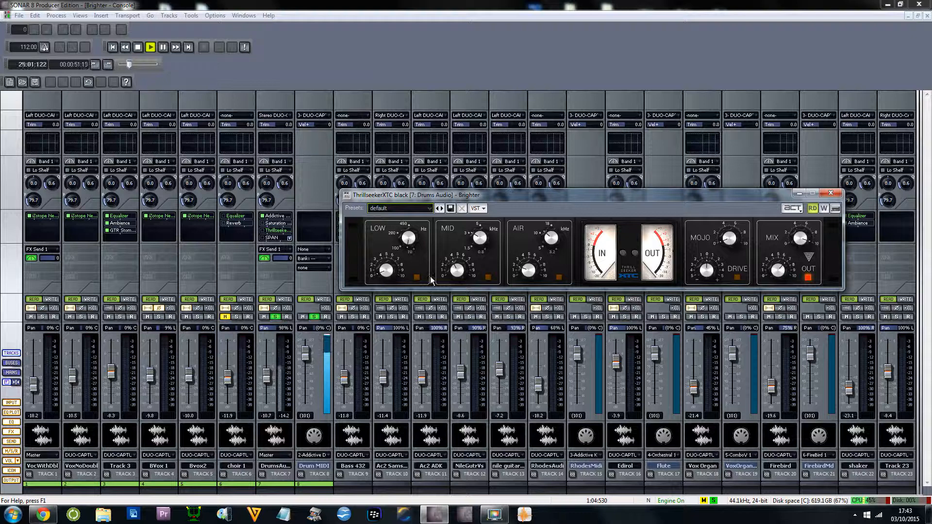
click(417, 277)
click(263, 231)
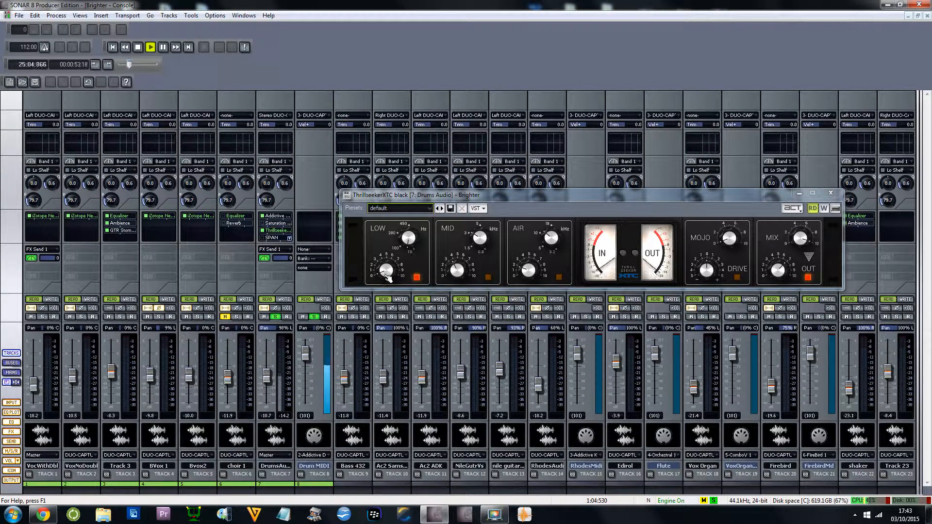
drag(387, 270, 387, 253)
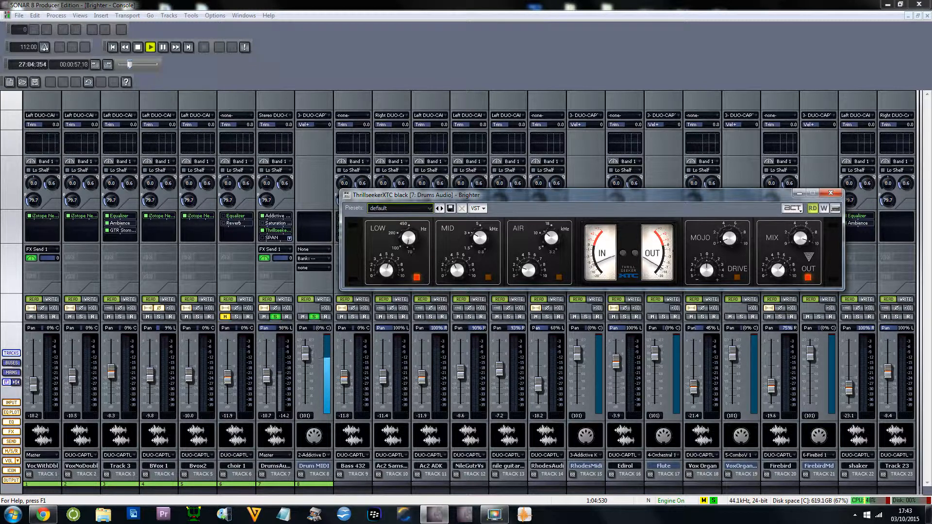
- Toggle the Low band off and on during playback to compare the low end of the drums
click(418, 279)
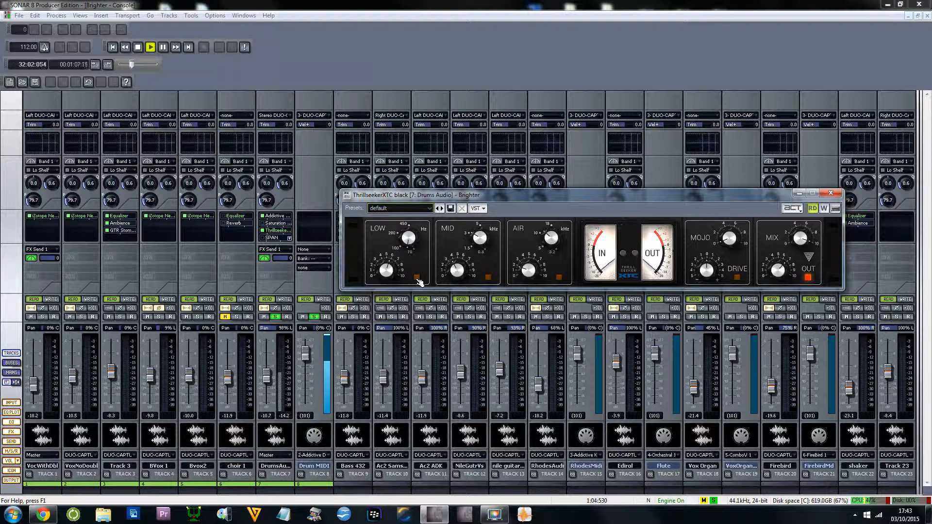
click(417, 278)
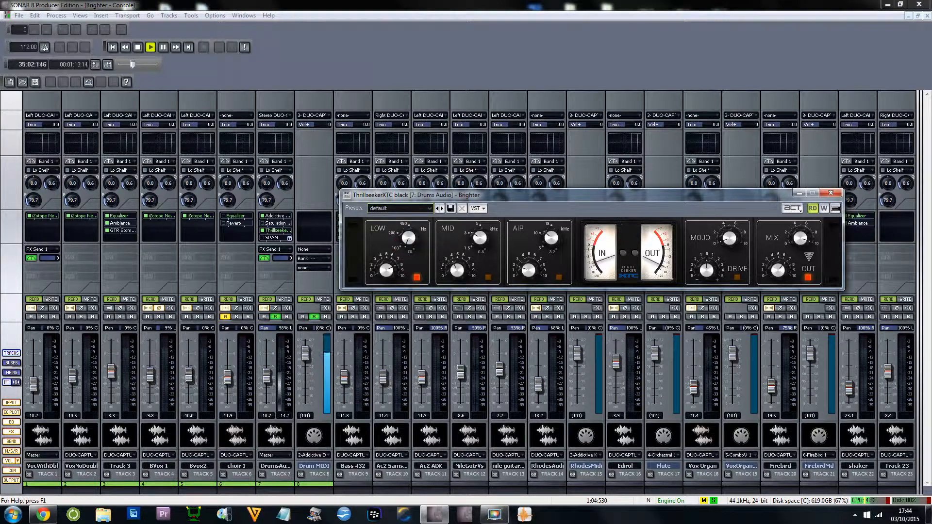
click(417, 279)
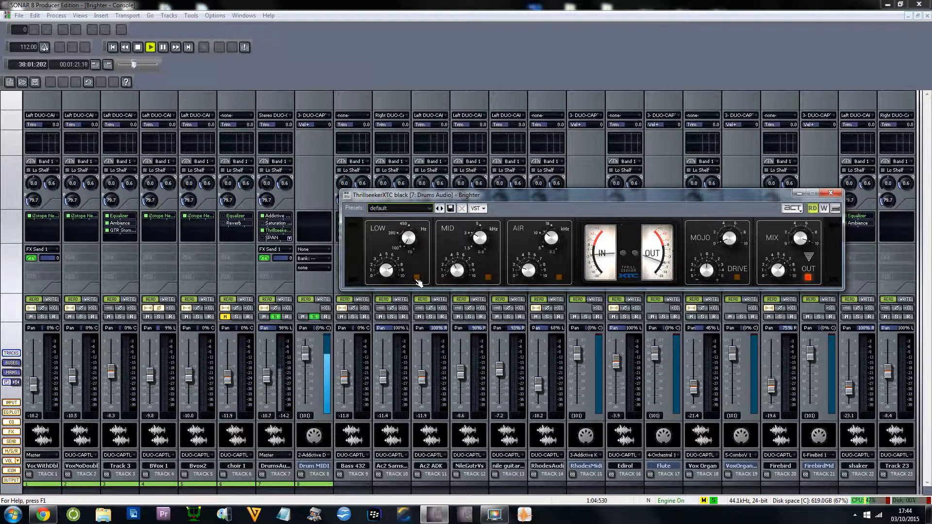
click(417, 279)
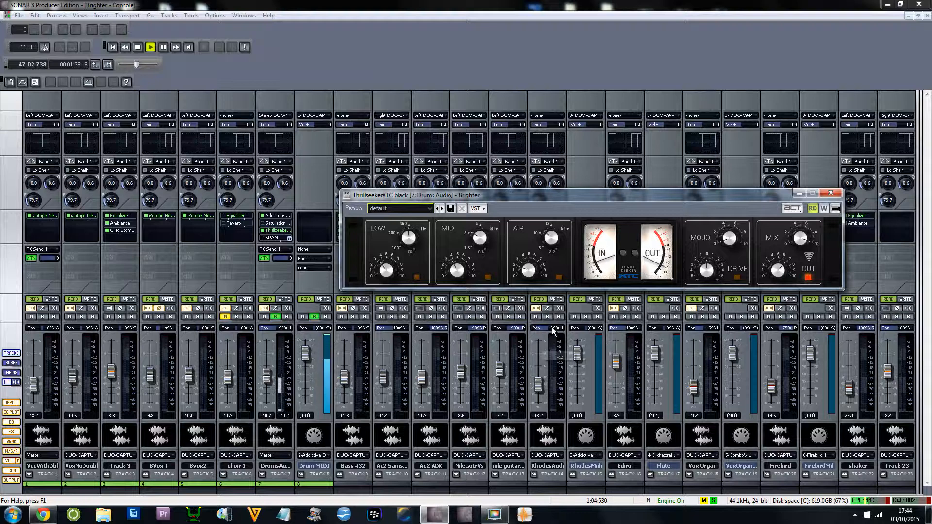
- Toggle the Air band during playback to compare the drums' high end, leaving the band switched on
click(559, 277)
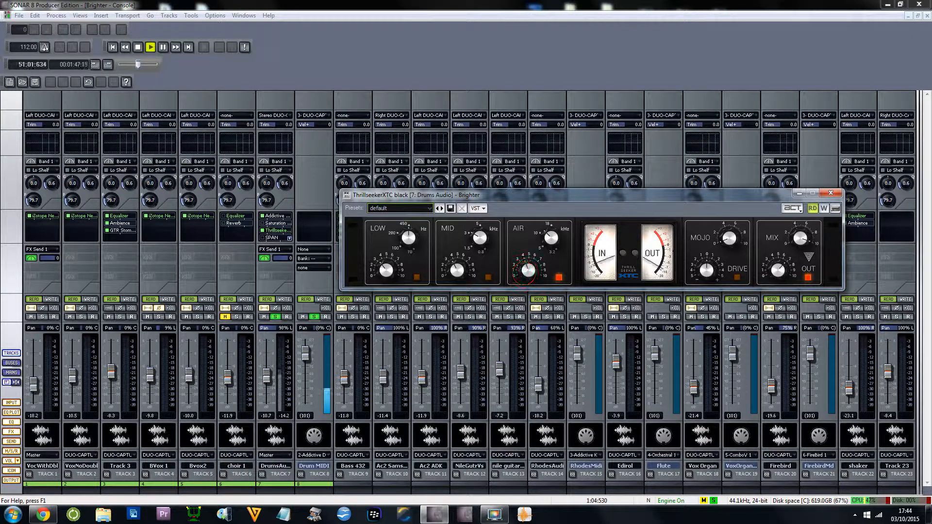
click(559, 279)
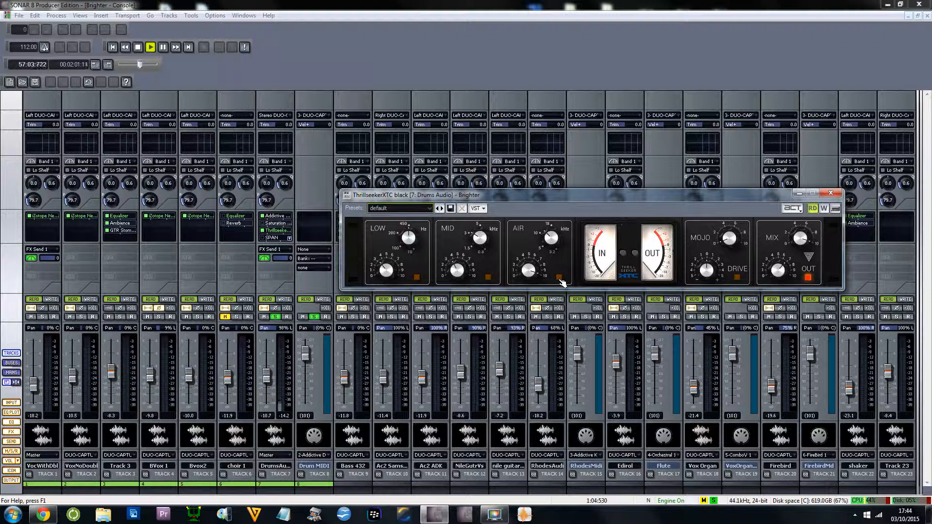
click(559, 278)
click(559, 278)
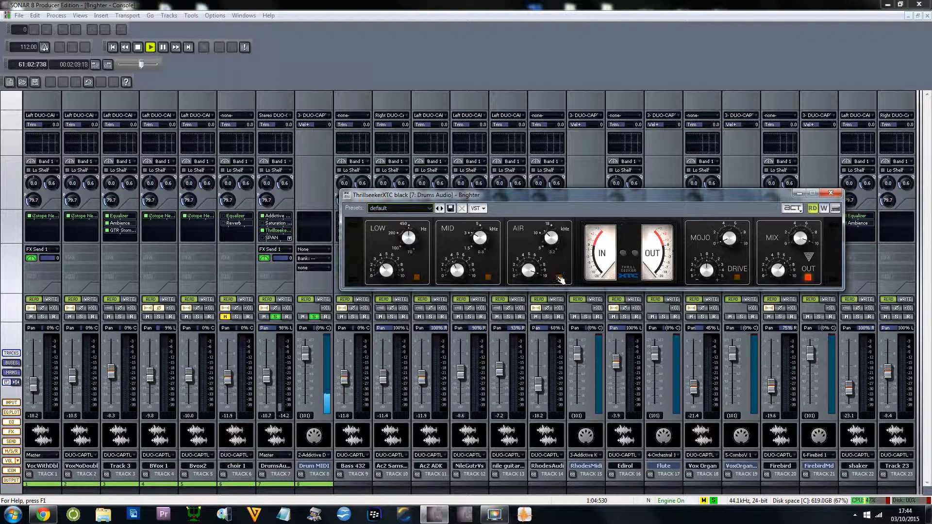
click(559, 278)
- Switch on the Low band and Drive in ThrillseekerXTC, then stop playback and close the effect window
click(417, 278)
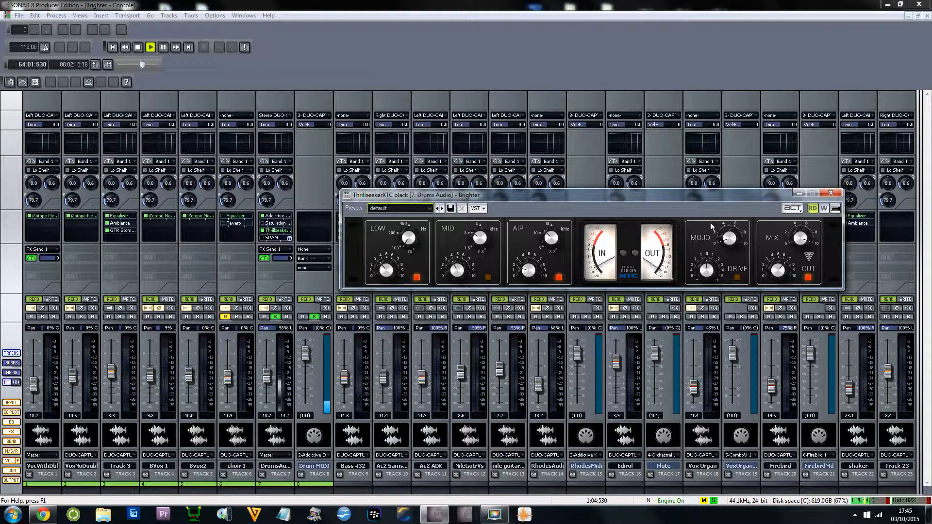
click(736, 278)
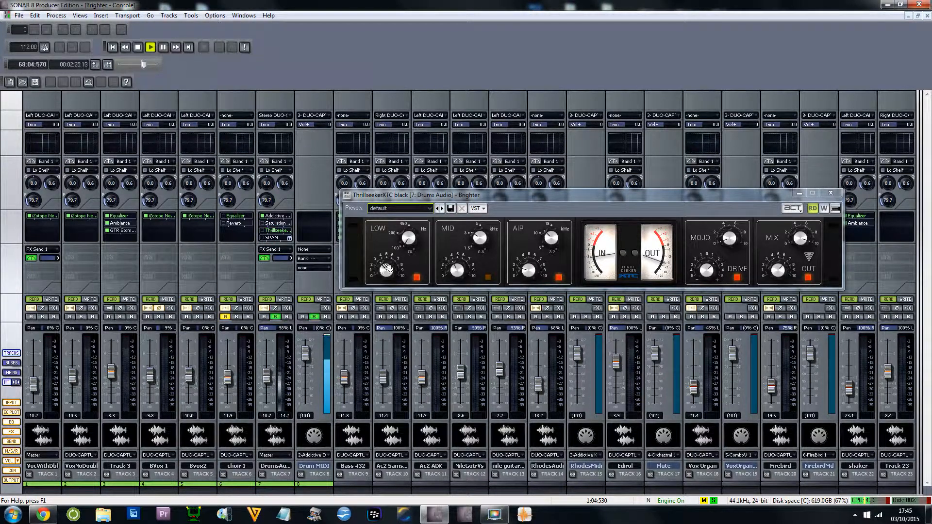
key(space)
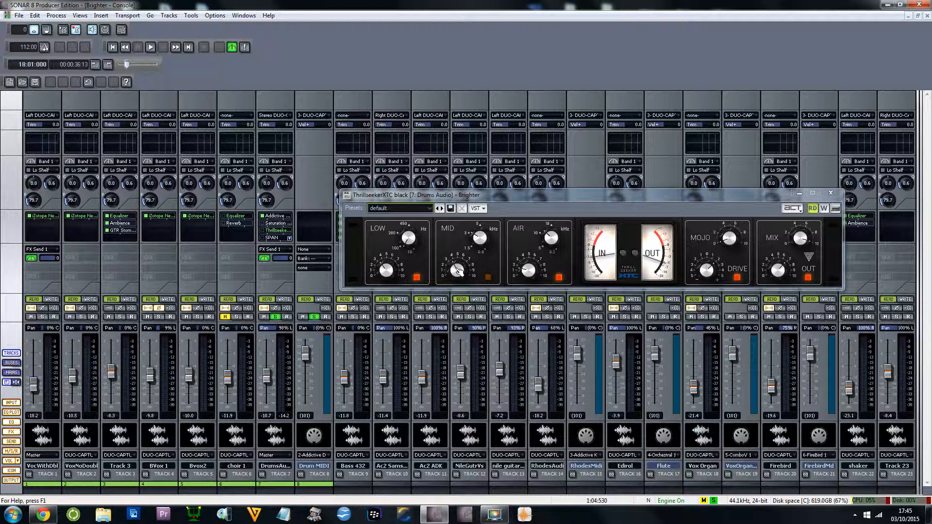
click(831, 193)
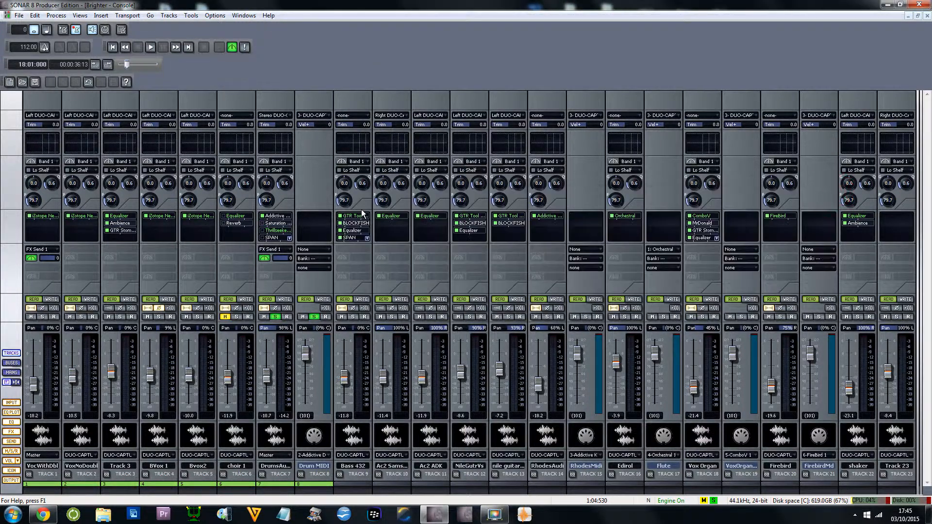
- Open the SPAN analyzer on the Drums Audio track, examine the drum frequency spectrum during playback, and close it
double_click(265, 239)
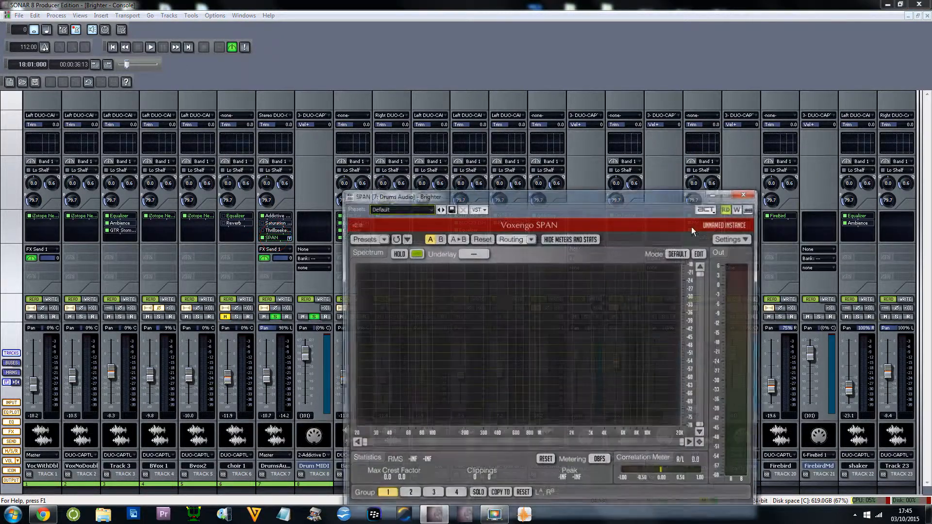
drag(683, 199, 745, 157)
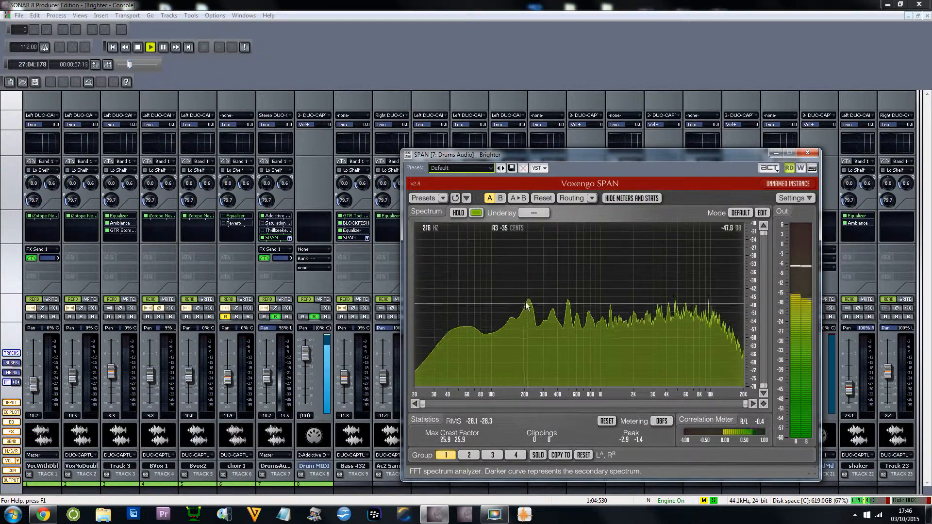
key(space)
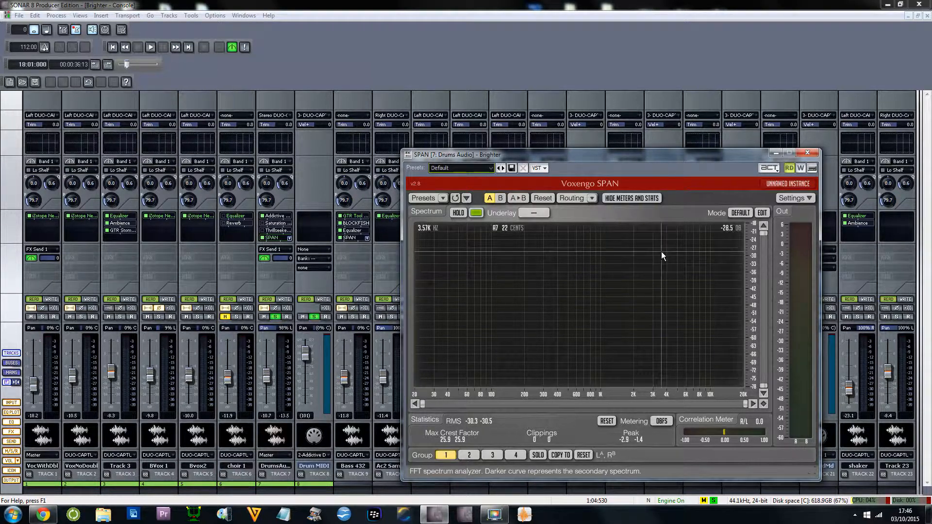
click(808, 153)
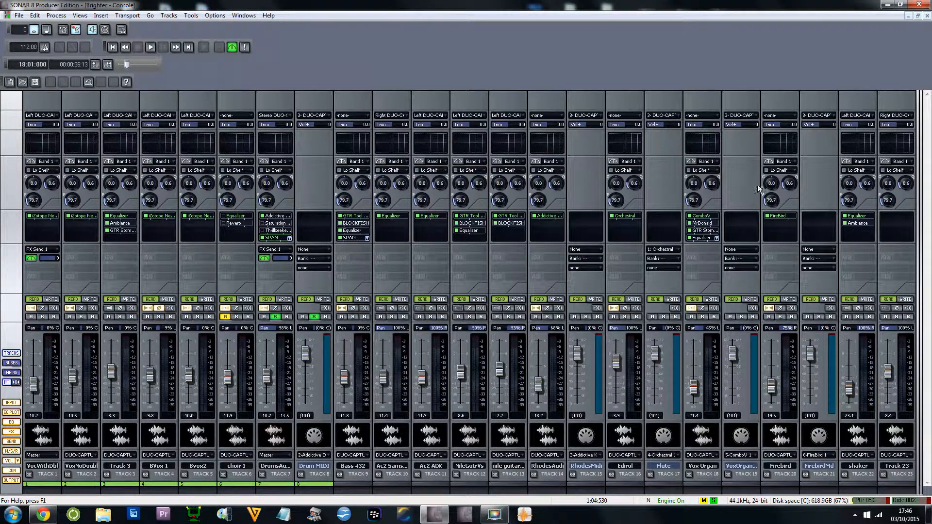